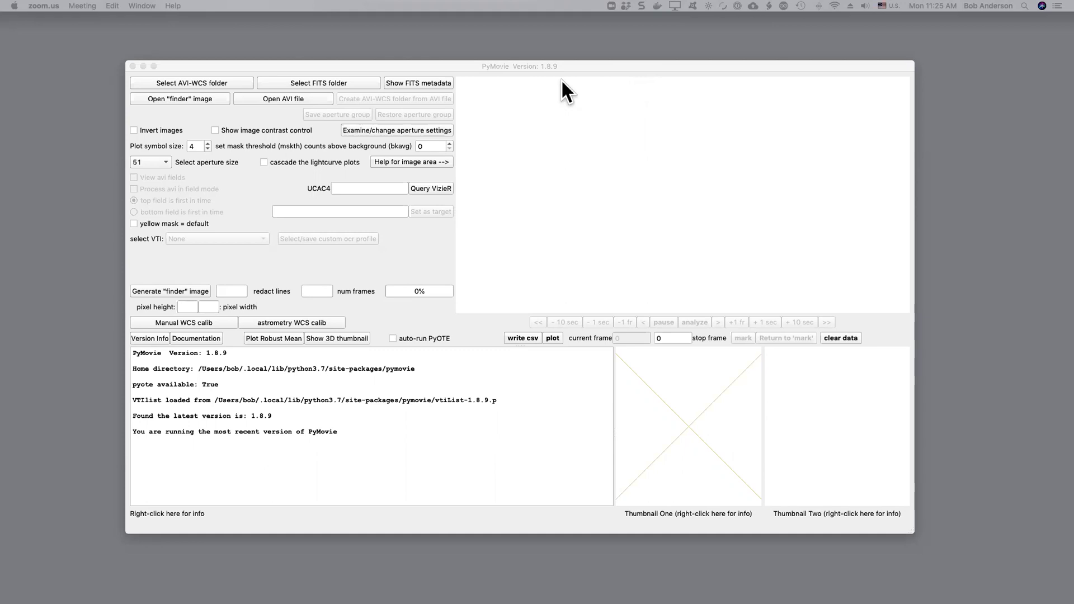
# - Load the 2411-frame AVI from its AVI-WCS folder and narrow the contrast range to brighten stars
pyautogui.click(219, 82)
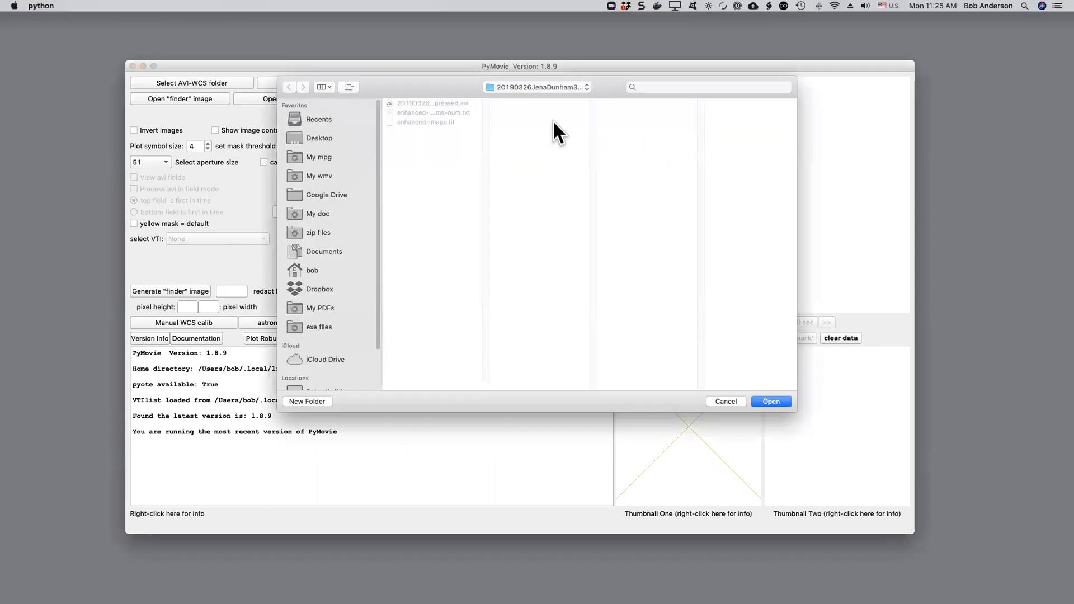
pyautogui.click(767, 397)
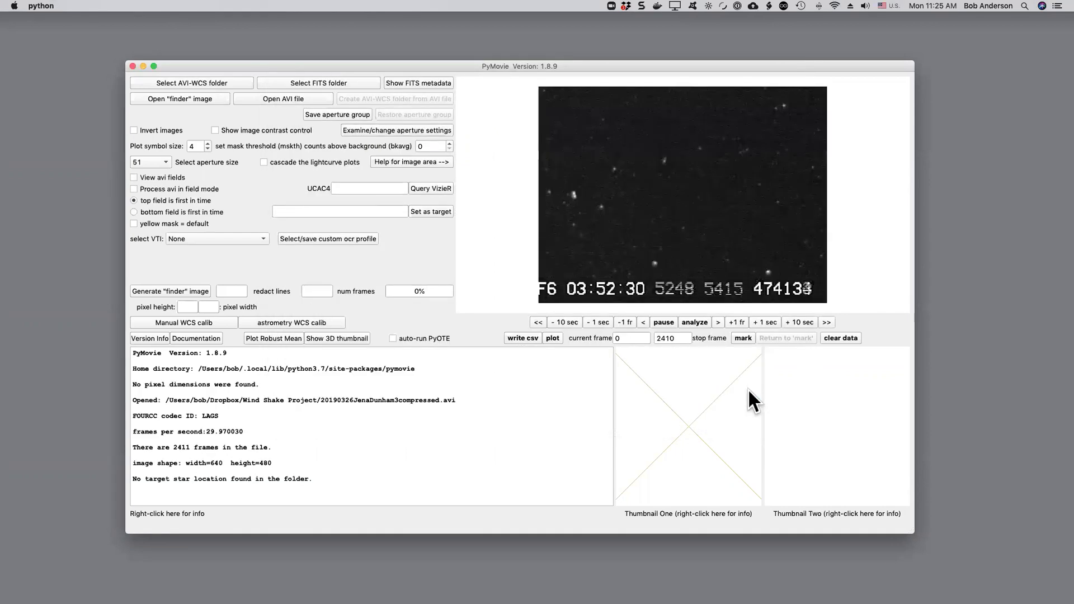
pyautogui.click(262, 130)
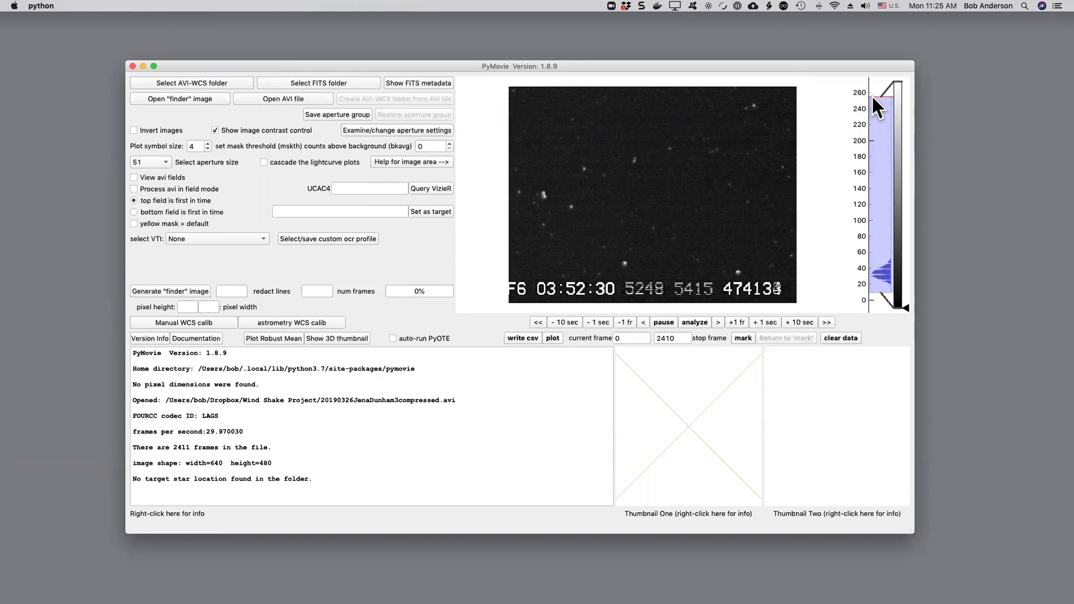
pyautogui.moveTo(872, 95); pyautogui.dragTo(876, 242)
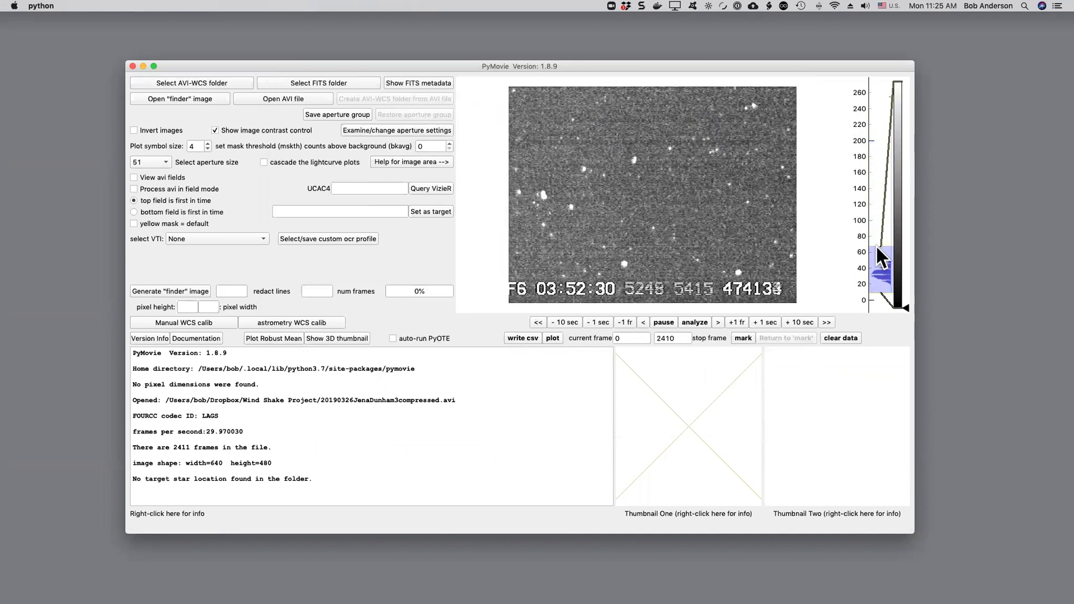
pyautogui.moveTo(877, 293); pyautogui.dragTo(877, 287)
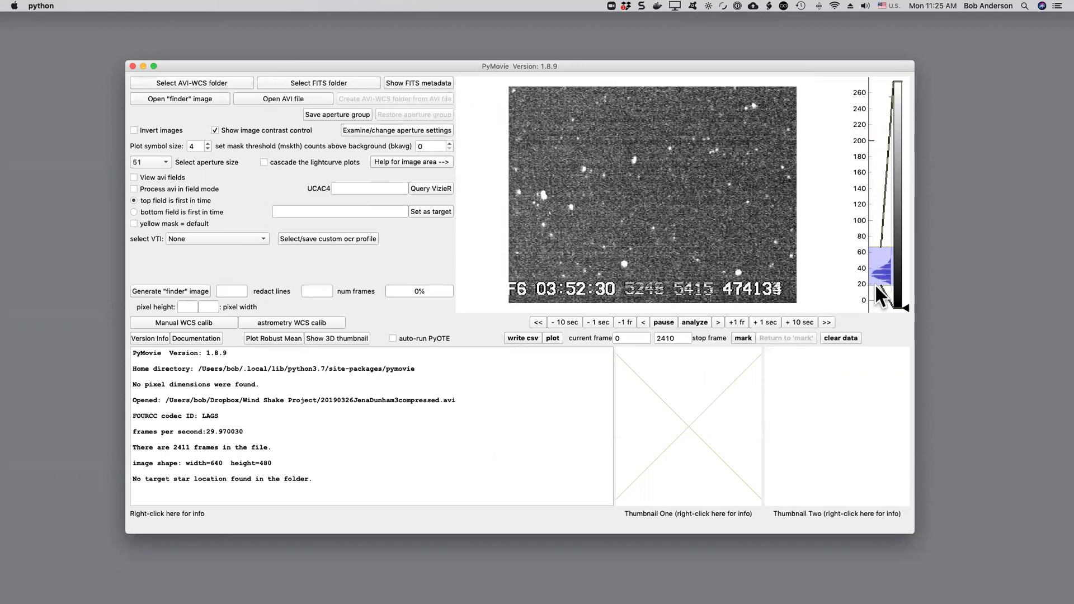
# - Start WCS calibration, clear the missing pixel size error, and enter pixel size 4 (aspect 1.0000)
pyautogui.click(254, 126)
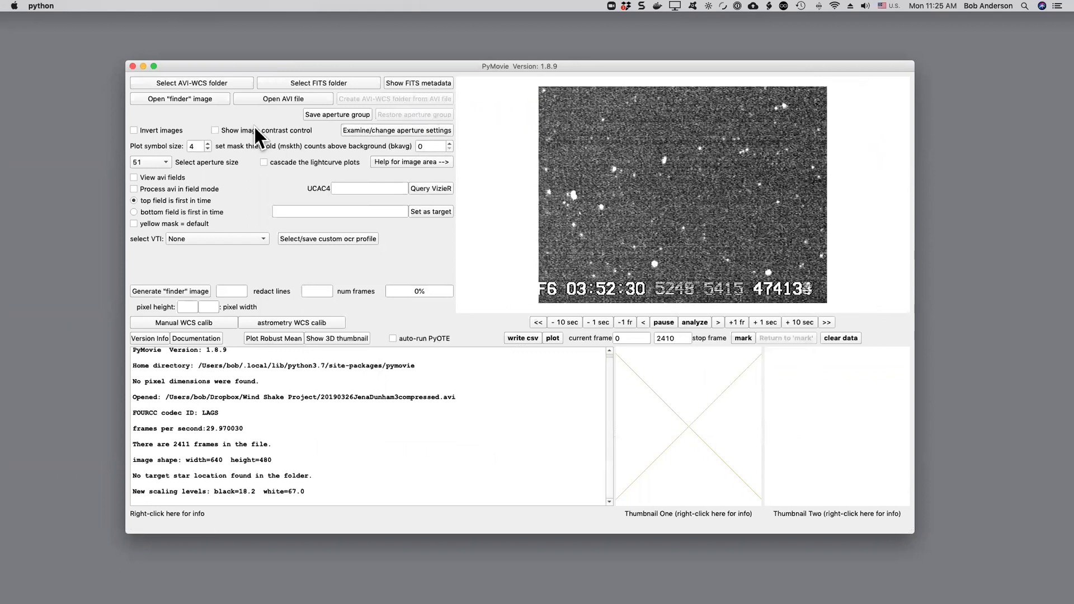
pyautogui.click(282, 323)
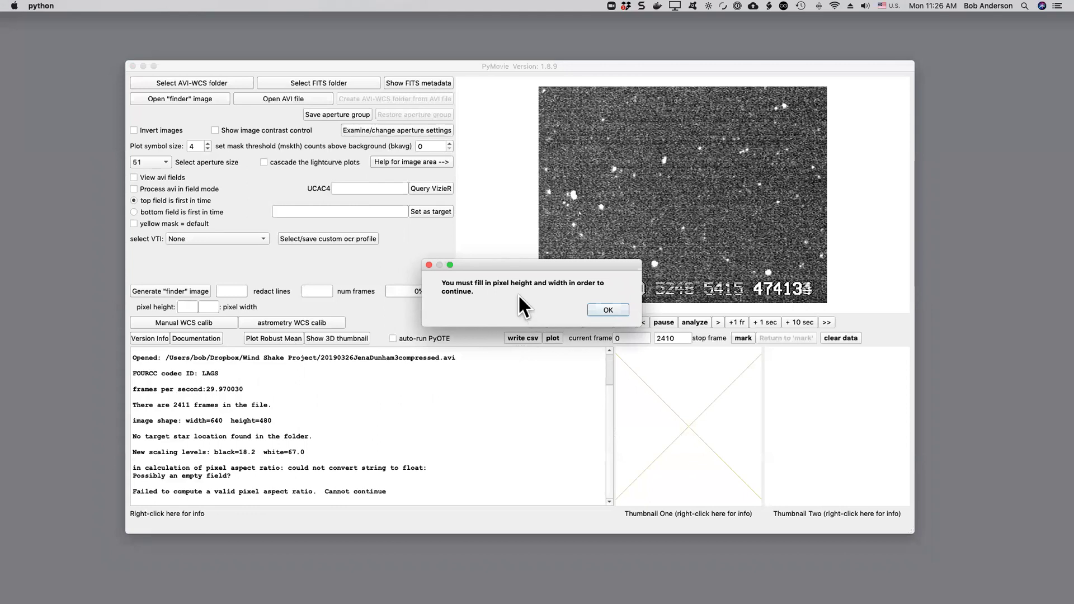
pyautogui.click(610, 309)
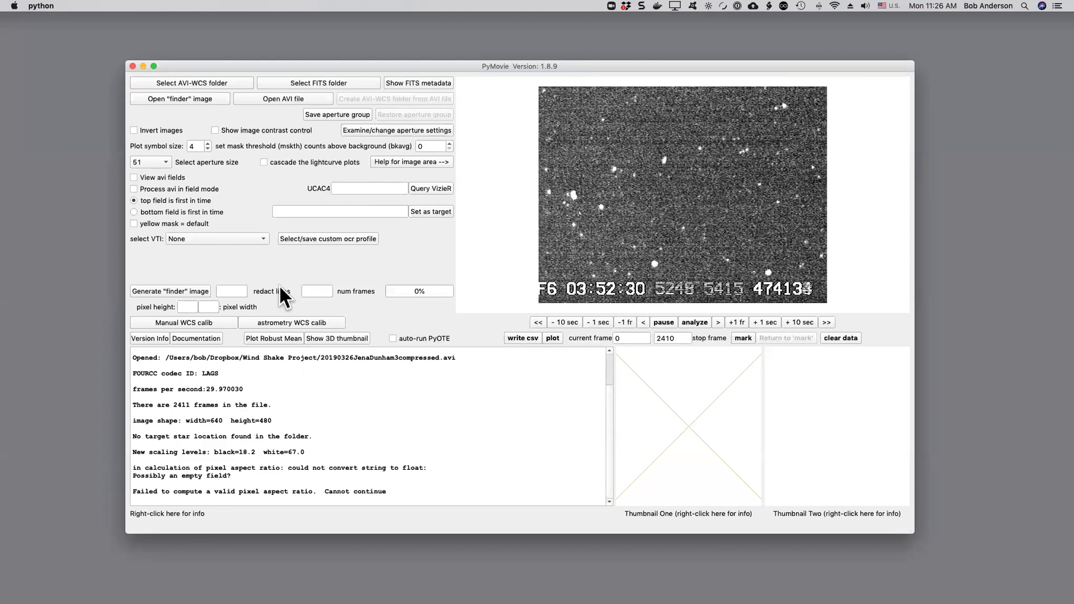
pyautogui.click(188, 307)
pyautogui.write('4')
pyautogui.press('Tab')
# - Restart WCS calibration and enter the star's RA as 6h 32m 33.4808s
pyautogui.click(289, 323)
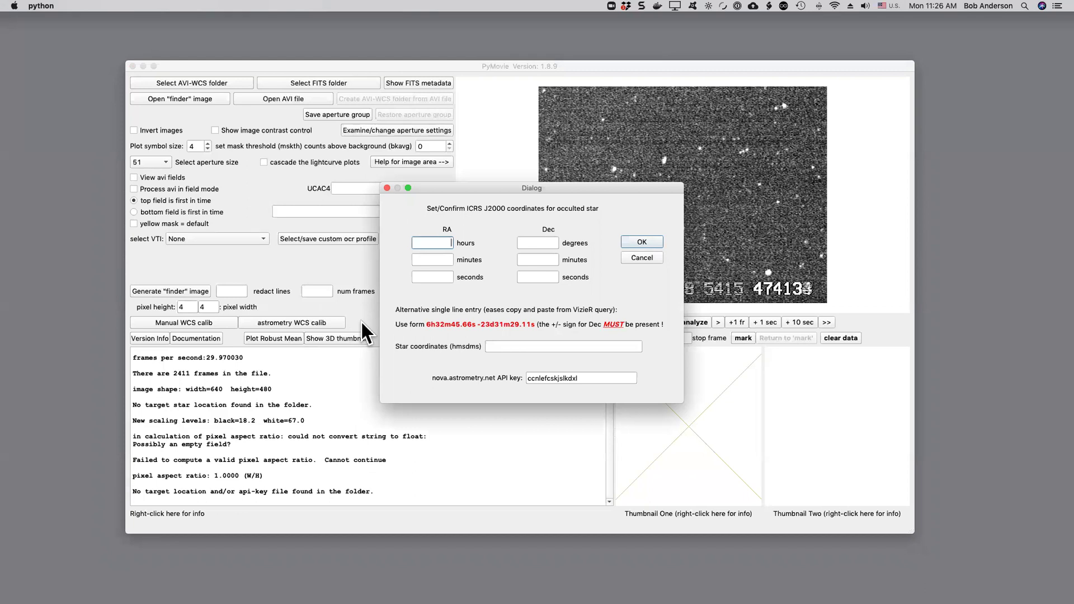
pyautogui.write('6')
pyautogui.press('Tab')
pyautogui.write('32')
pyautogui.press('Tab')
pyautogui.write('33.')
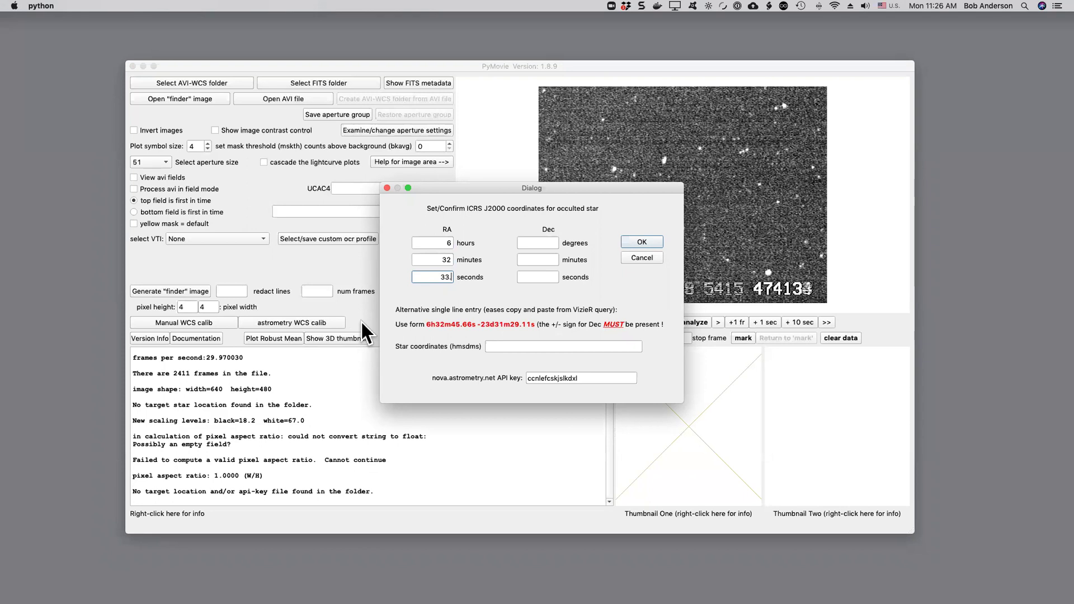
pyautogui.write('4808')
# - Enter the star's Dec as 22° 27′ 45.923″
pyautogui.press('Tab')
pyautogui.write('22')
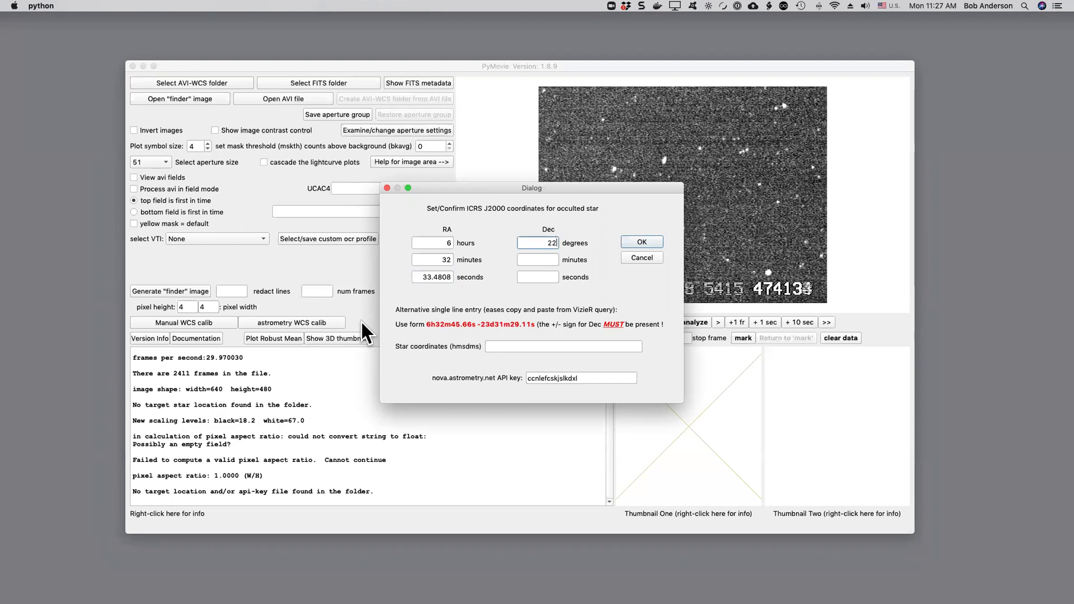
pyautogui.press('Tab')
pyautogui.write('27')
pyautogui.press('Tab')
pyautogui.write('45')
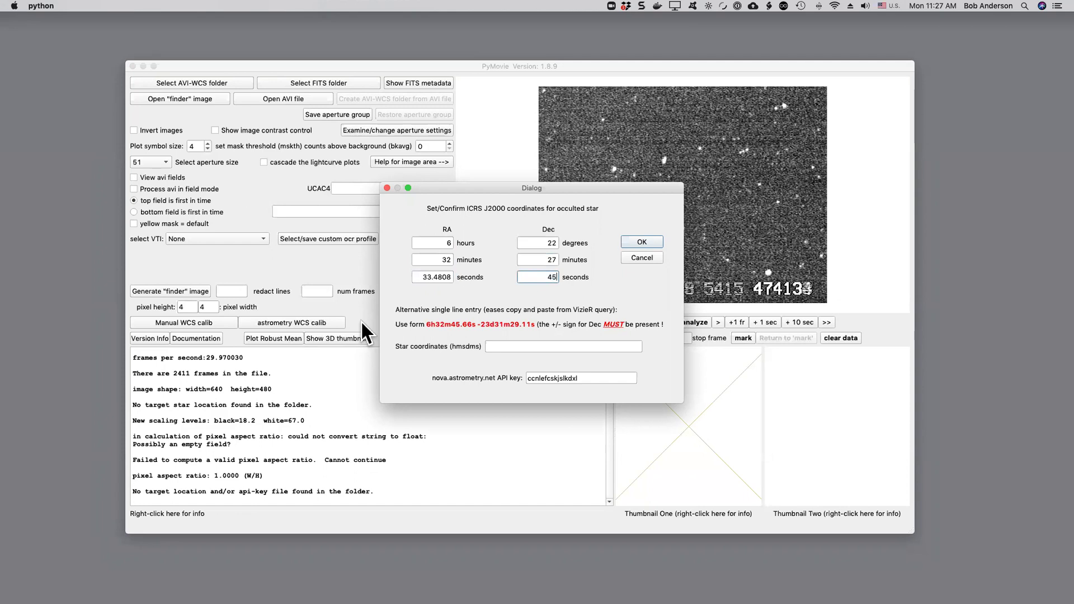
pyautogui.write('.923')
# - Confirm the occulted star's coordinates and dismiss the timestamp advice message
pyautogui.click(638, 242)
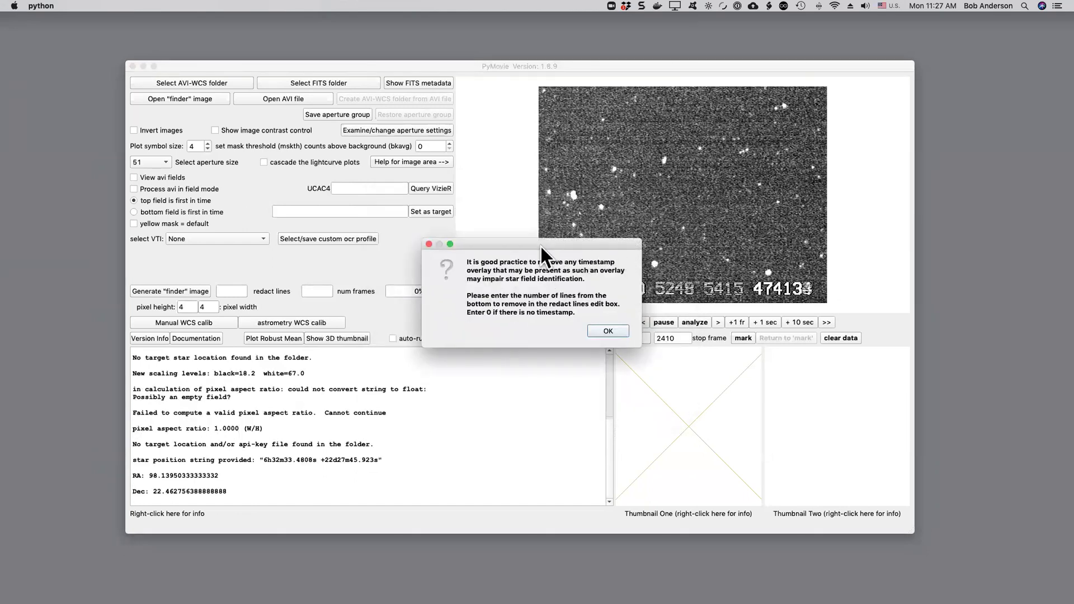
pyautogui.moveTo(541, 246); pyautogui.dragTo(436, 175)
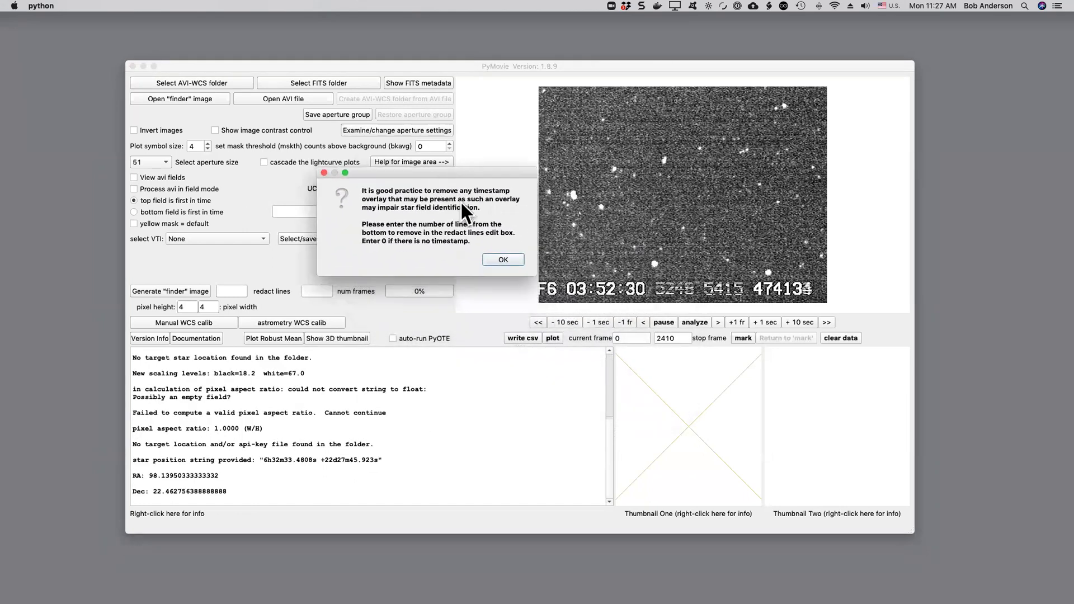
pyautogui.click(499, 259)
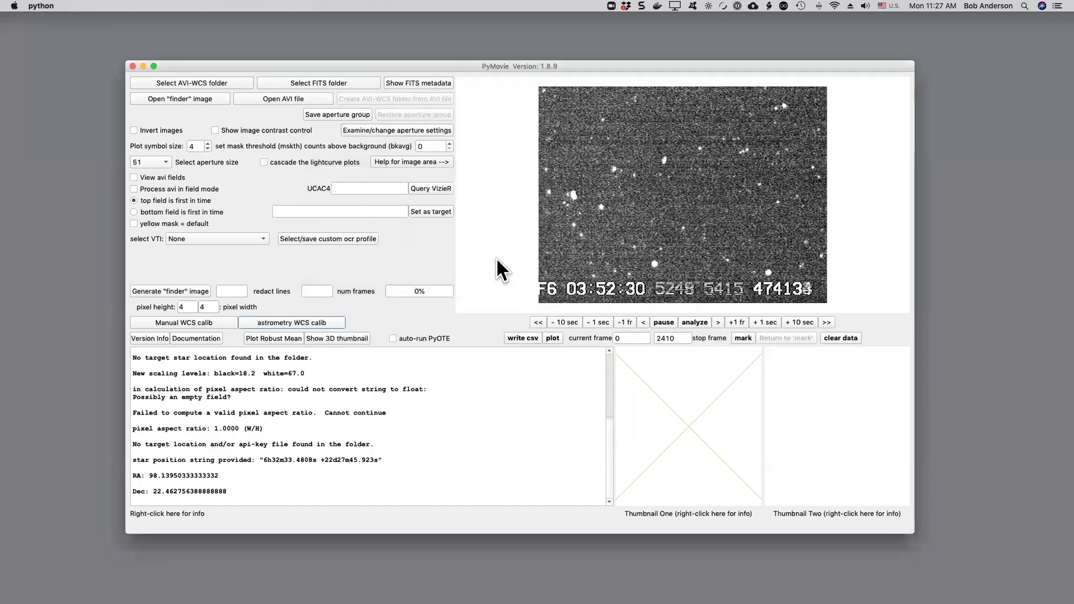
# - Redact 70 timestamp lines and approve submitting the image to nova.astrometry.net
pyautogui.click(241, 292)
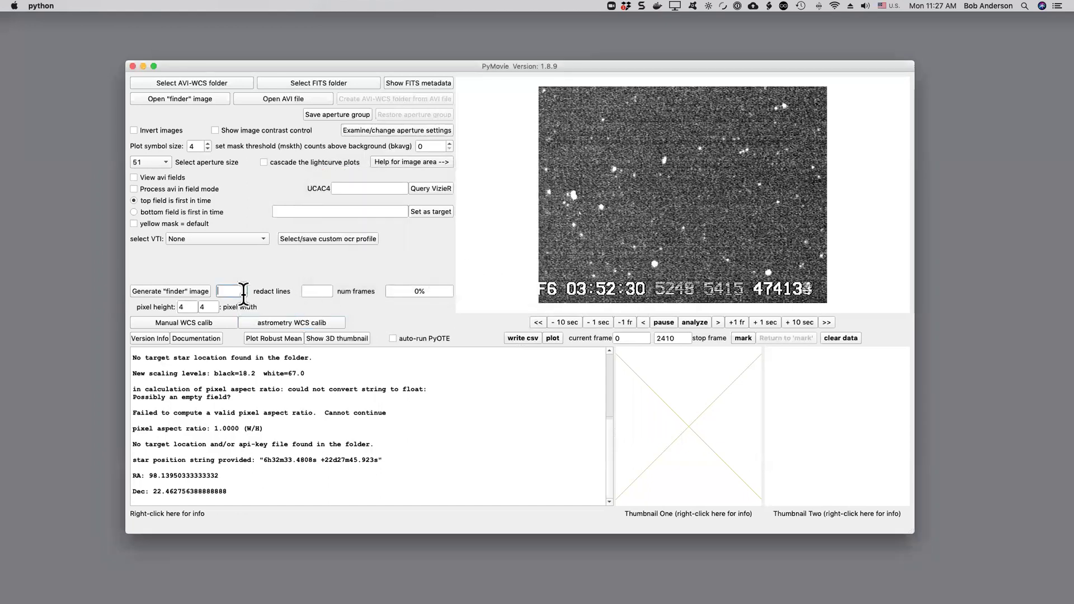
pyautogui.write('70')
pyautogui.click(274, 317)
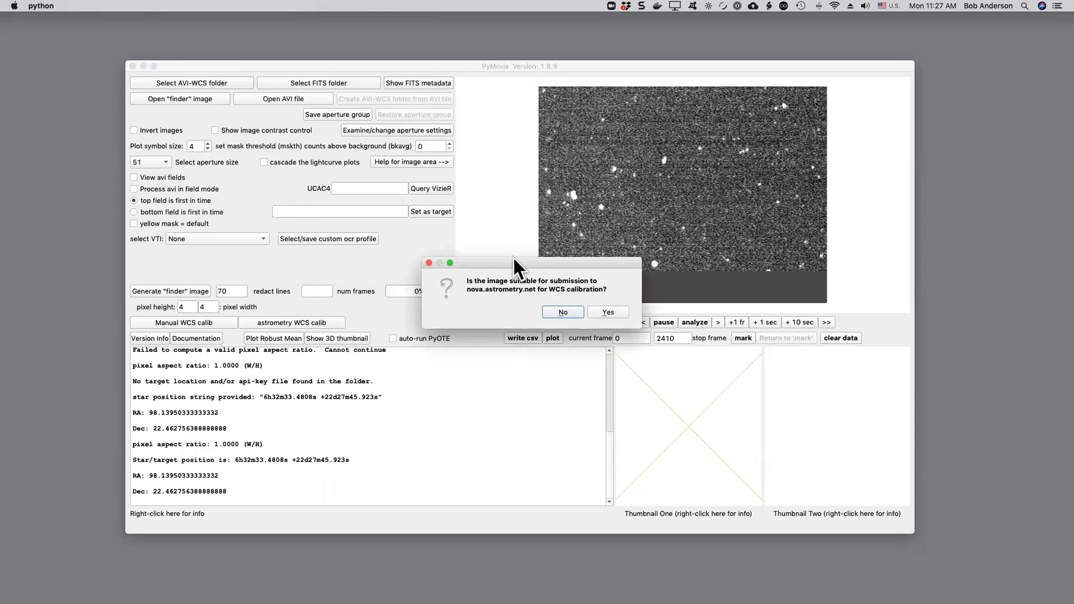
pyautogui.moveTo(512, 258); pyautogui.dragTo(404, 226)
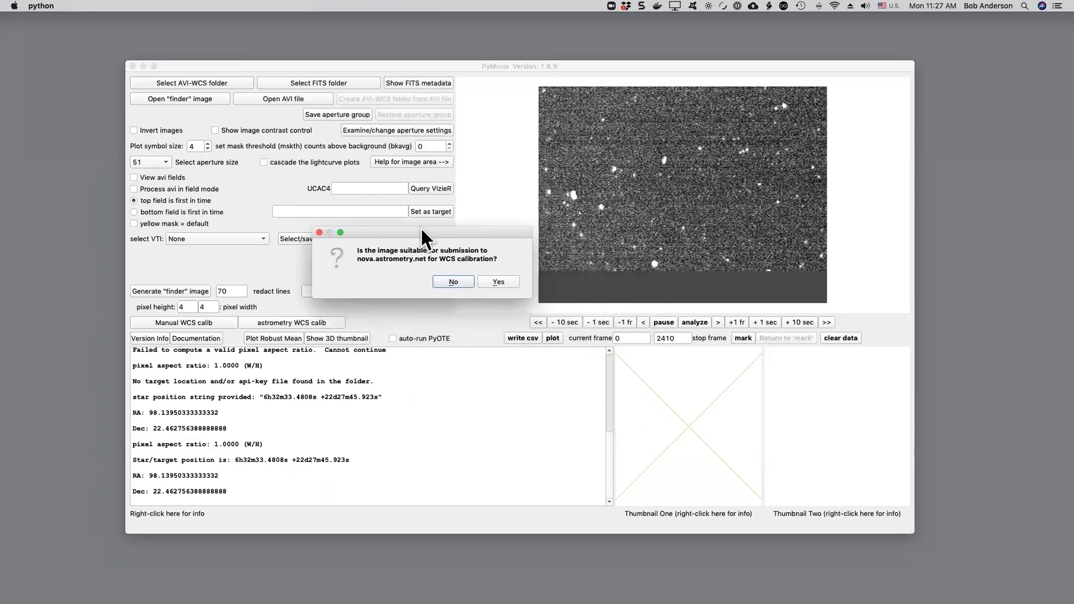
pyautogui.click(495, 282)
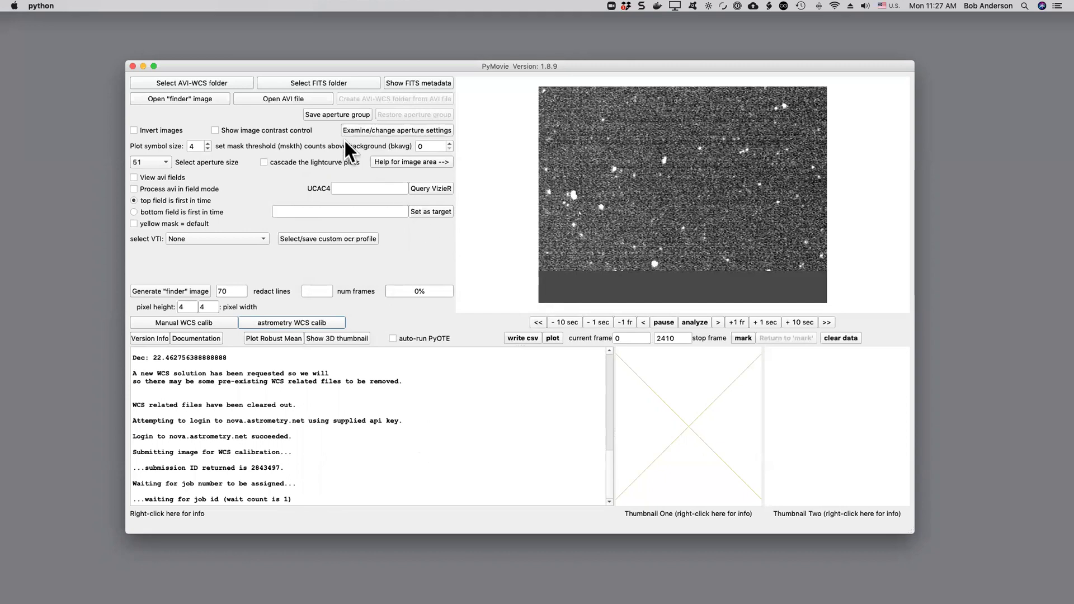
# - Load the enhanced finder image and stretch its white and black levels to reveal faint stars
pyautogui.click(181, 99)
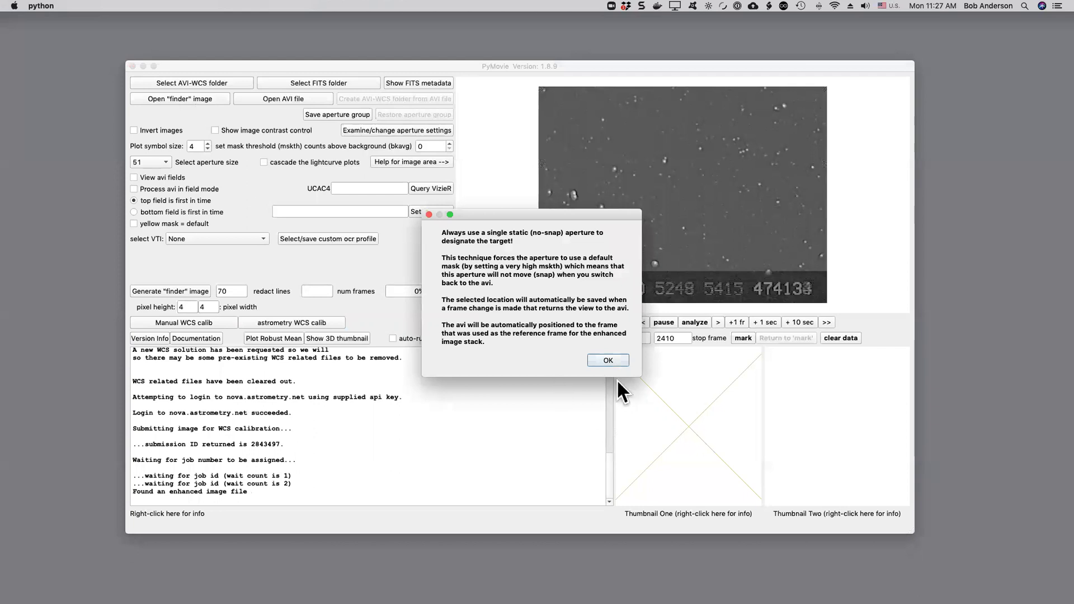
pyautogui.click(604, 360)
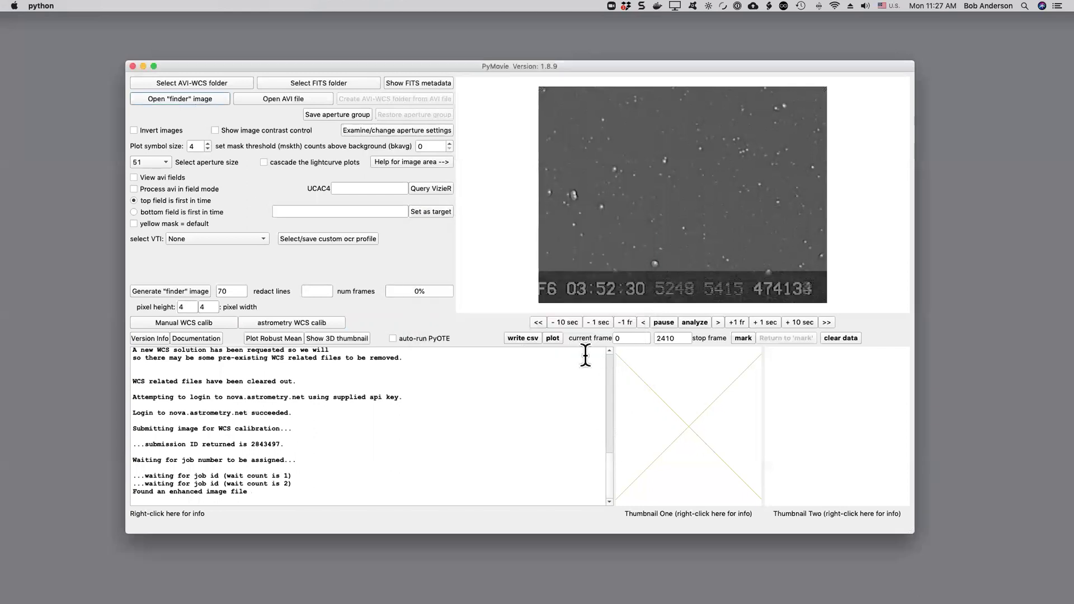
pyautogui.click(256, 130)
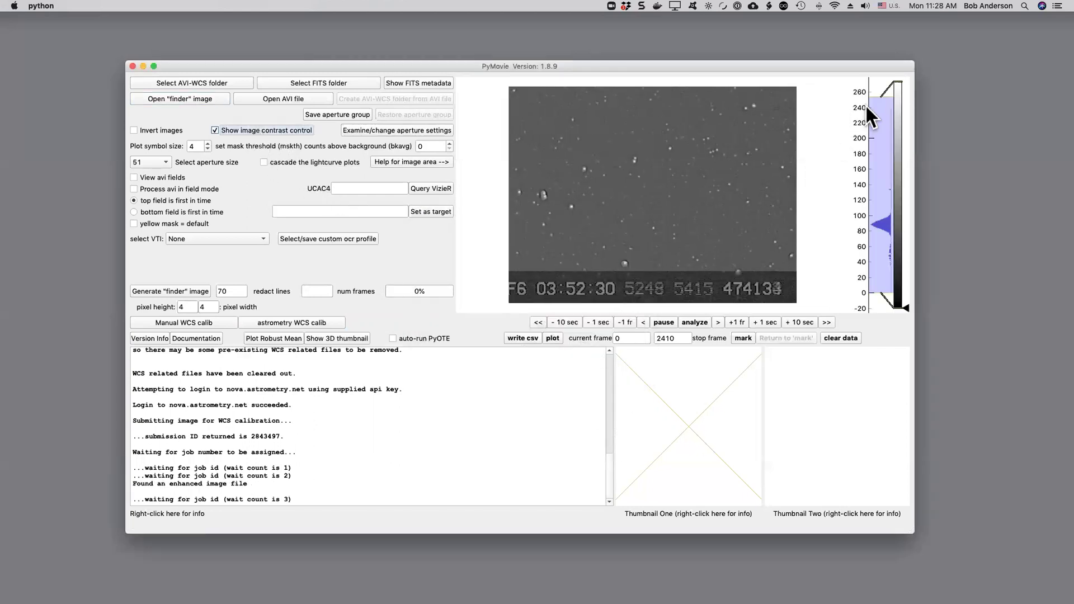
pyautogui.moveTo(873, 96); pyautogui.dragTo(876, 208)
pyautogui.moveTo(888, 292); pyautogui.dragTo(883, 239)
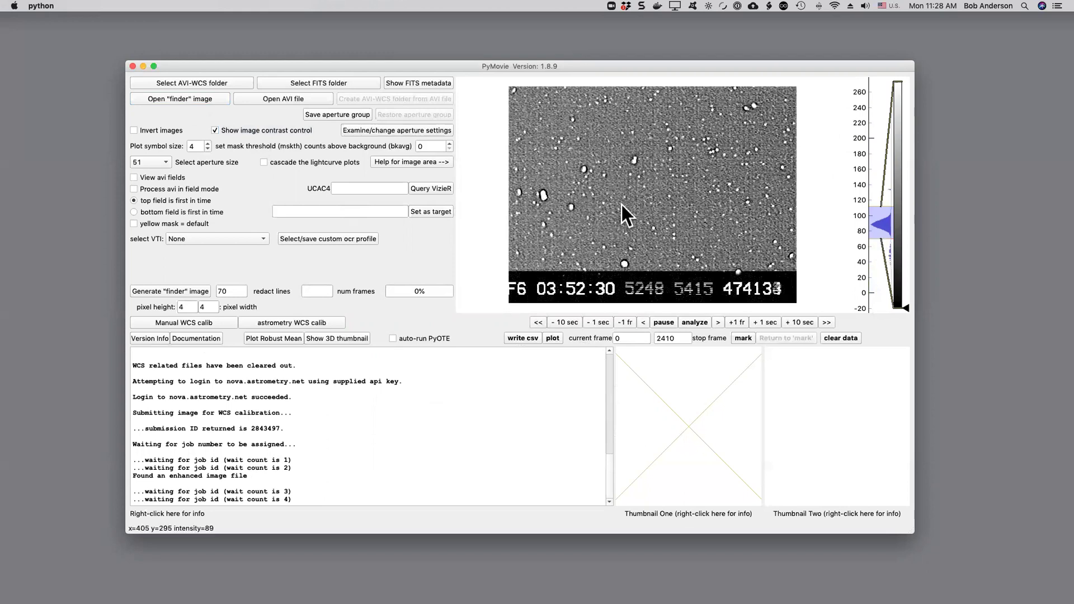
# - Hide the contrast controls while astrometry.net returns wcs-0.fit and places the aperture at x=315.81, y=257.68
pyautogui.click(278, 129)
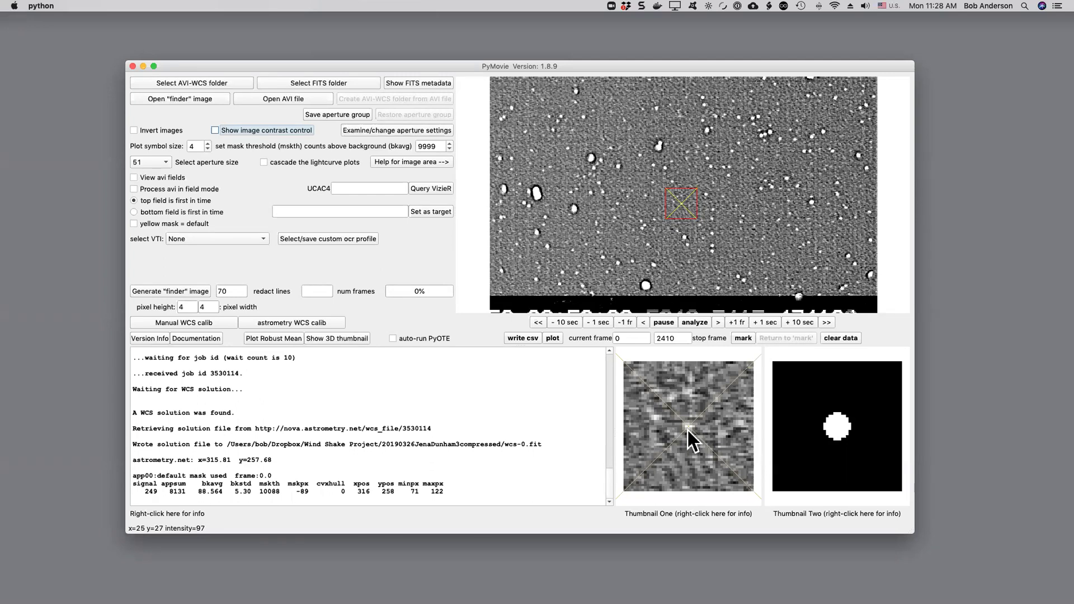
# - Return to the AVI with the aperture kept and set contrast to black 14.0, white 65.4
pyautogui.click(733, 323)
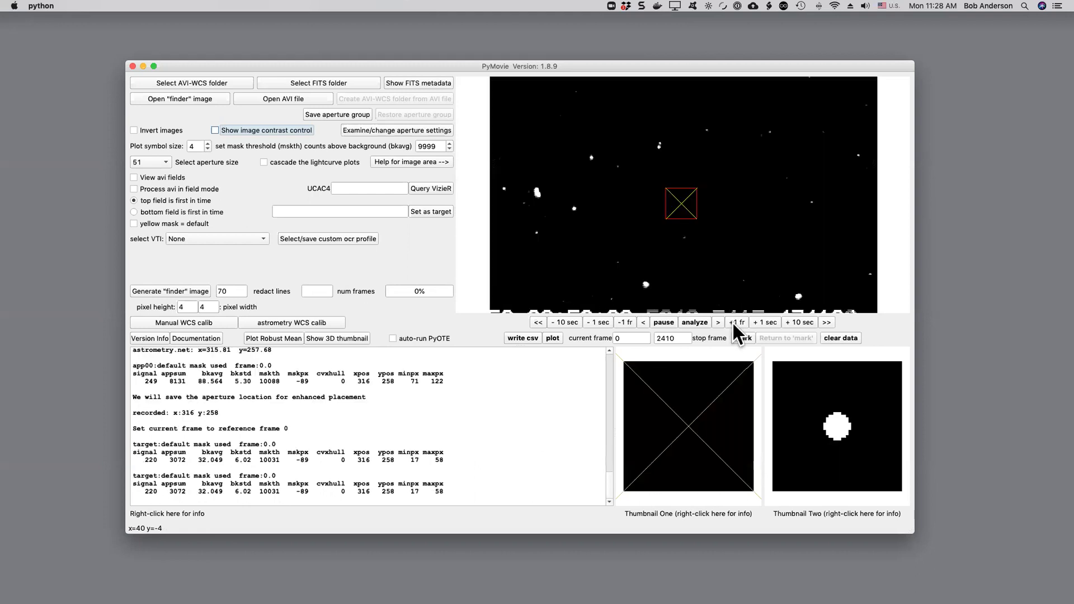
pyautogui.click(214, 130)
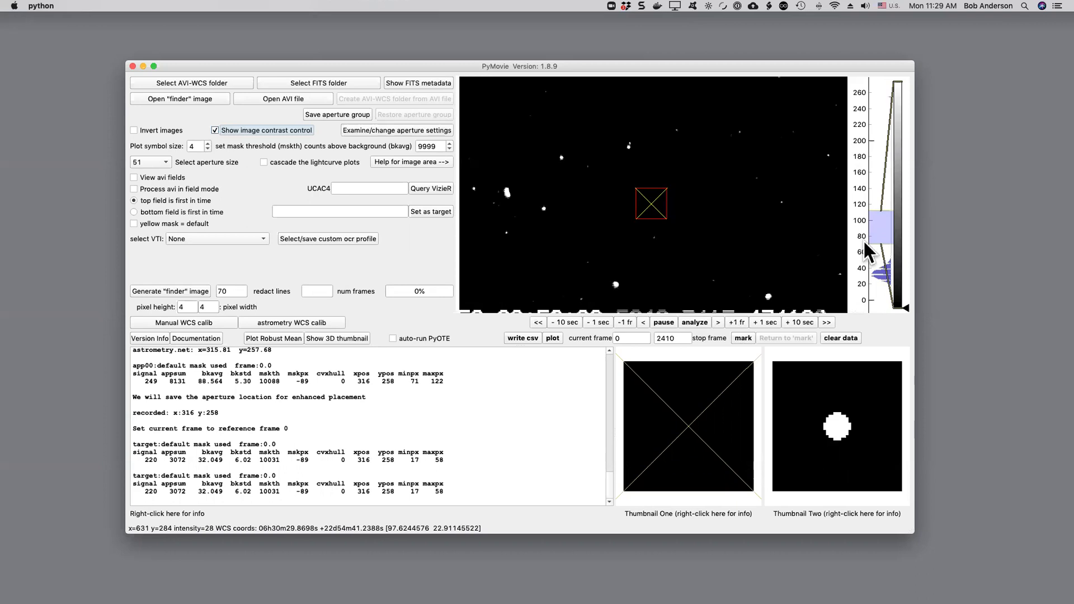
pyautogui.moveTo(871, 241); pyautogui.dragTo(870, 291)
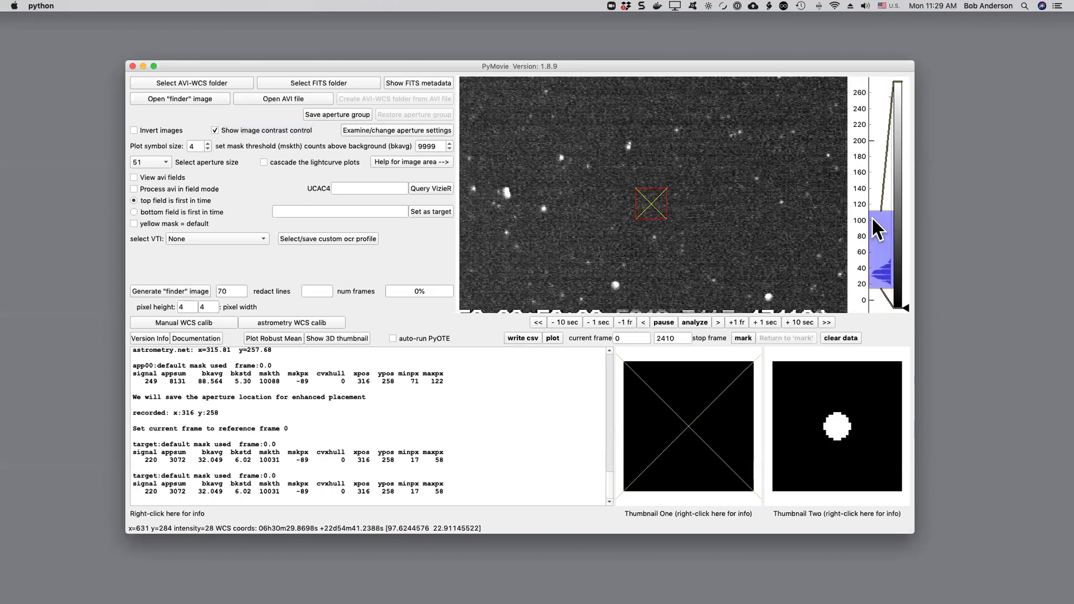
pyautogui.moveTo(877, 213); pyautogui.dragTo(876, 250)
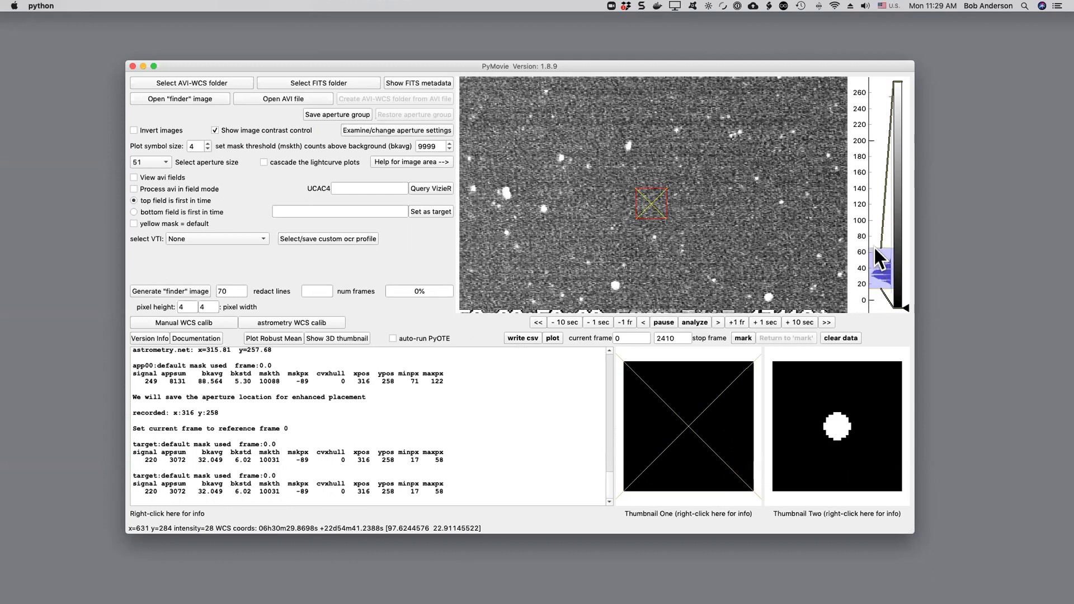
pyautogui.click(244, 128)
pyautogui.moveTo(682, 218)
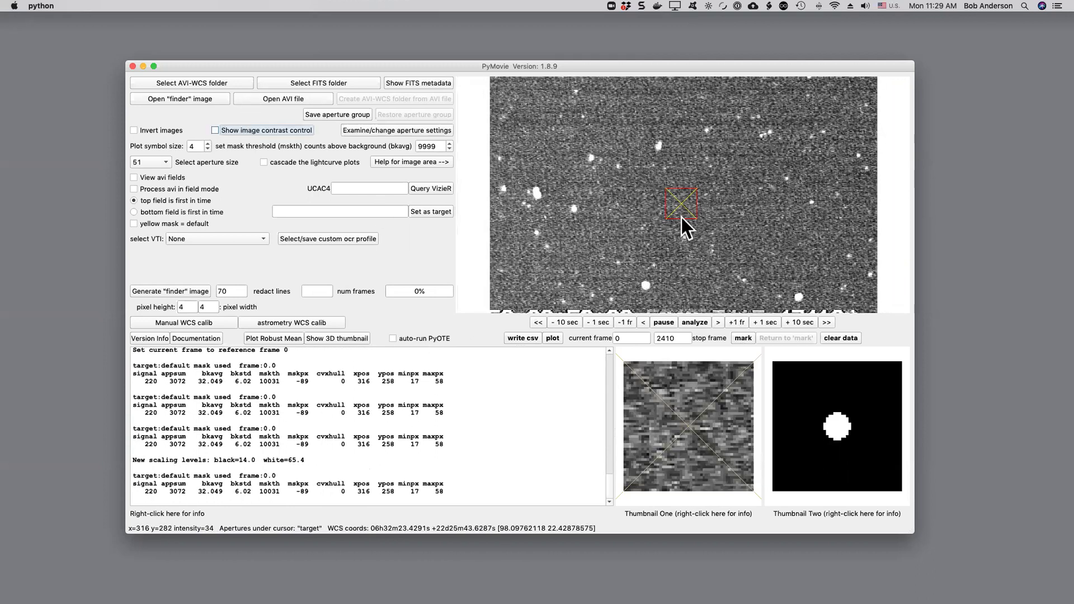